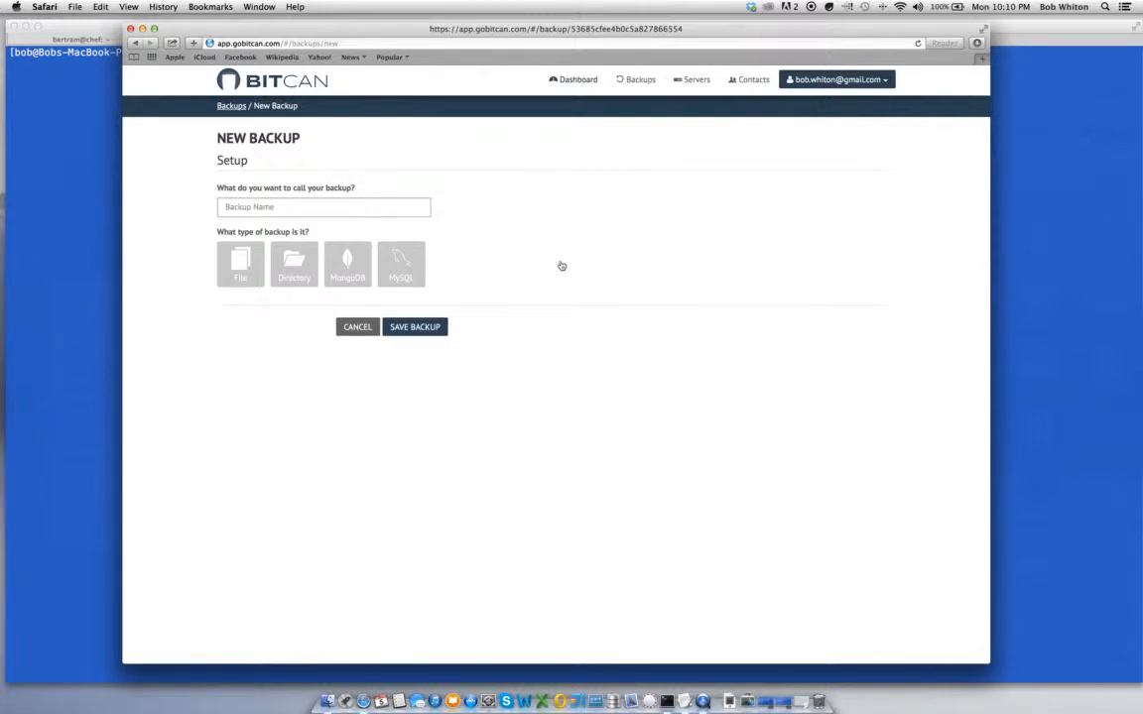
Name the new backup 'demo backup' and choose MySQL as its type
left_click(358, 209)
type("demo backup")
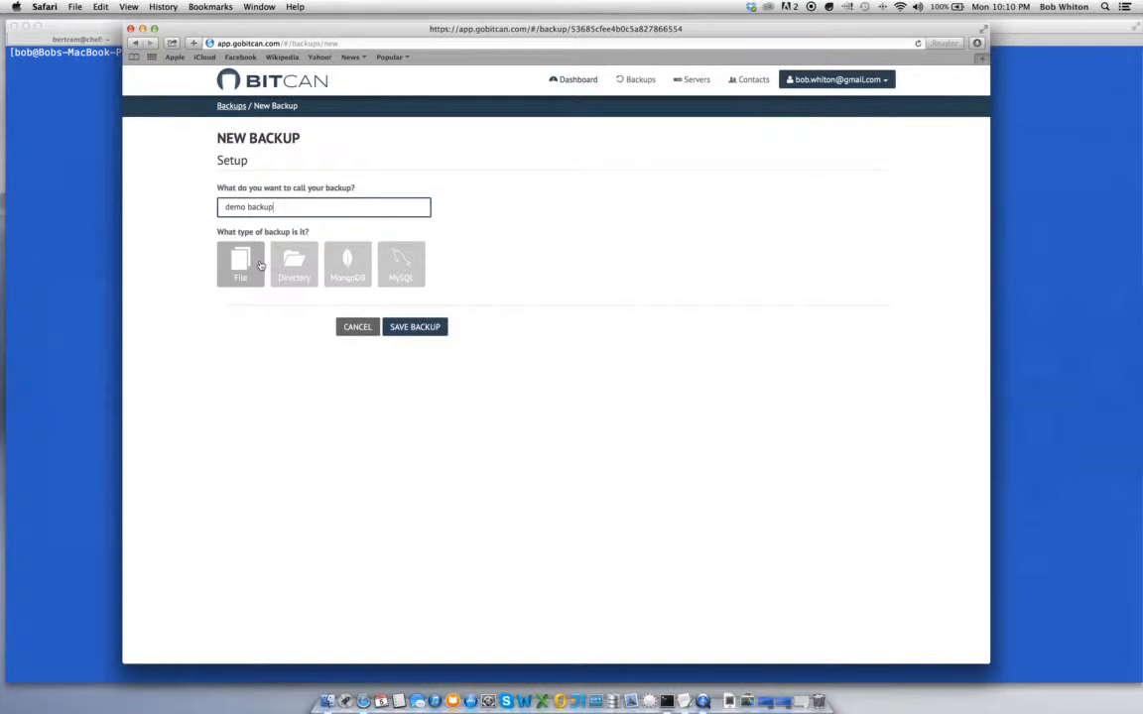
left_click(411, 264)
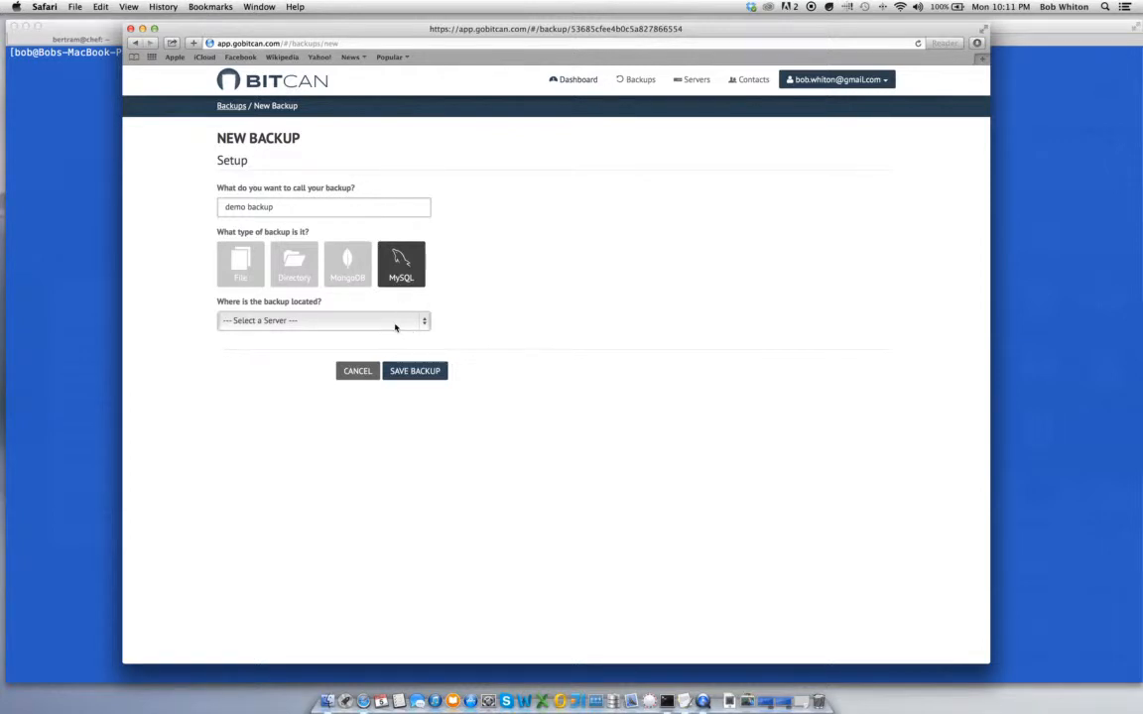
left_click(395, 328)
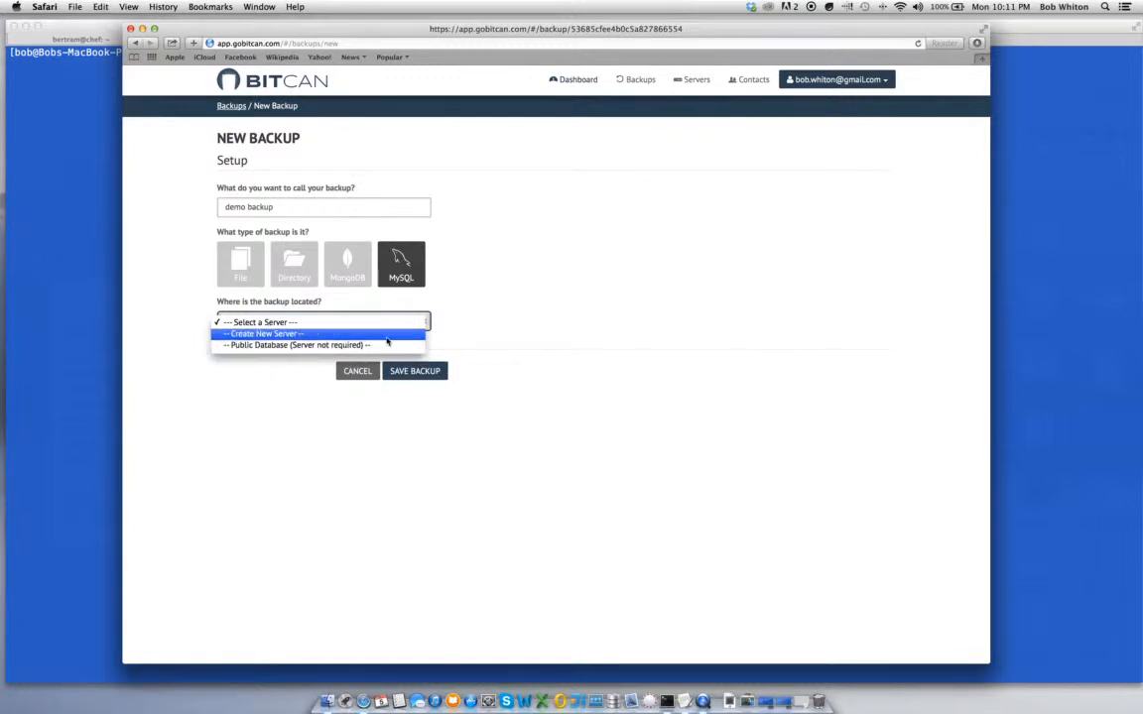
Create a new server 'demo mysql server' at host bitcan.bertramlabs.com with its login user name
left_click(386, 338)
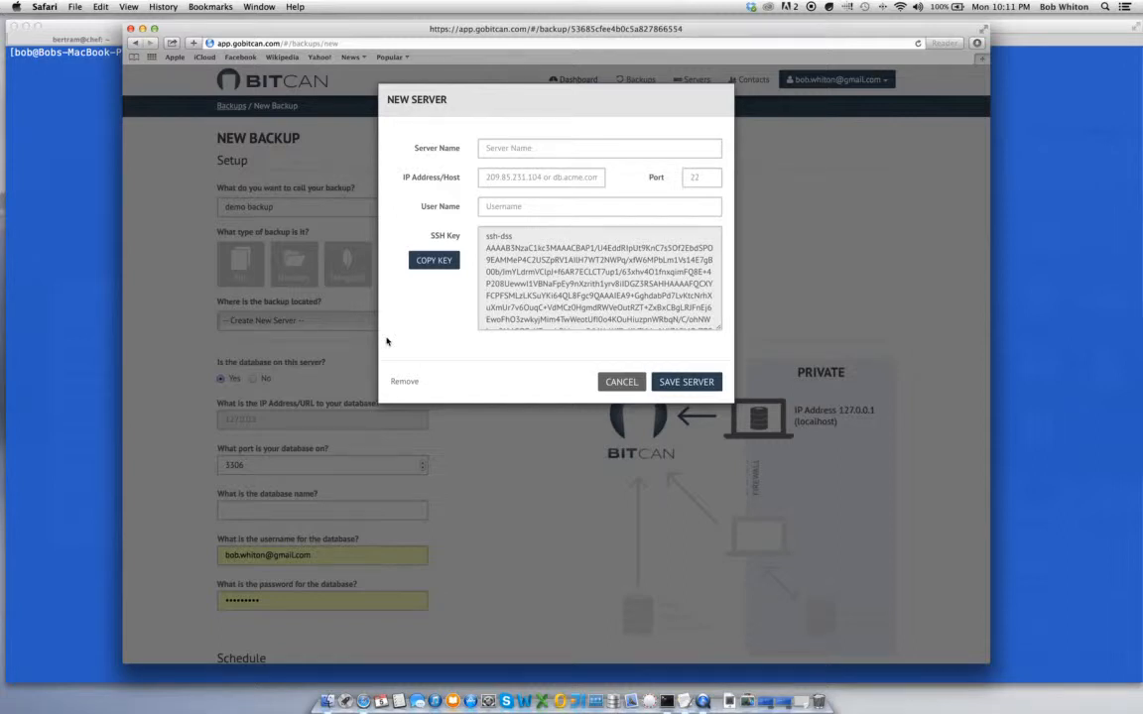
left_click(482, 145)
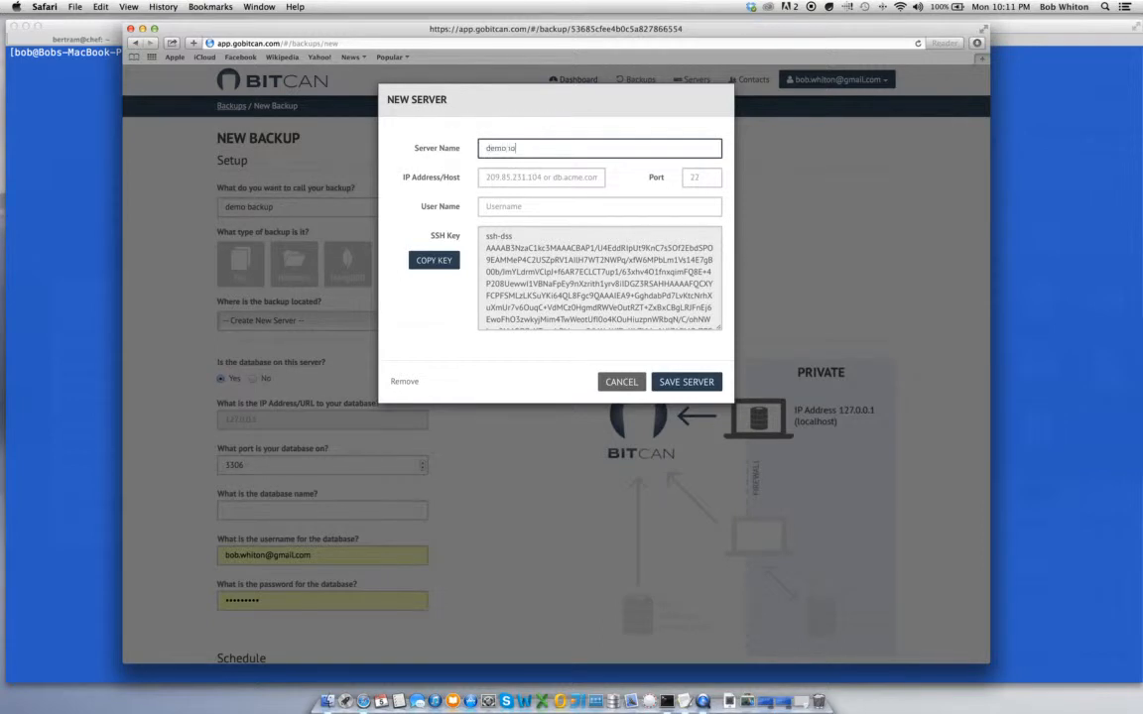
key("Tab")
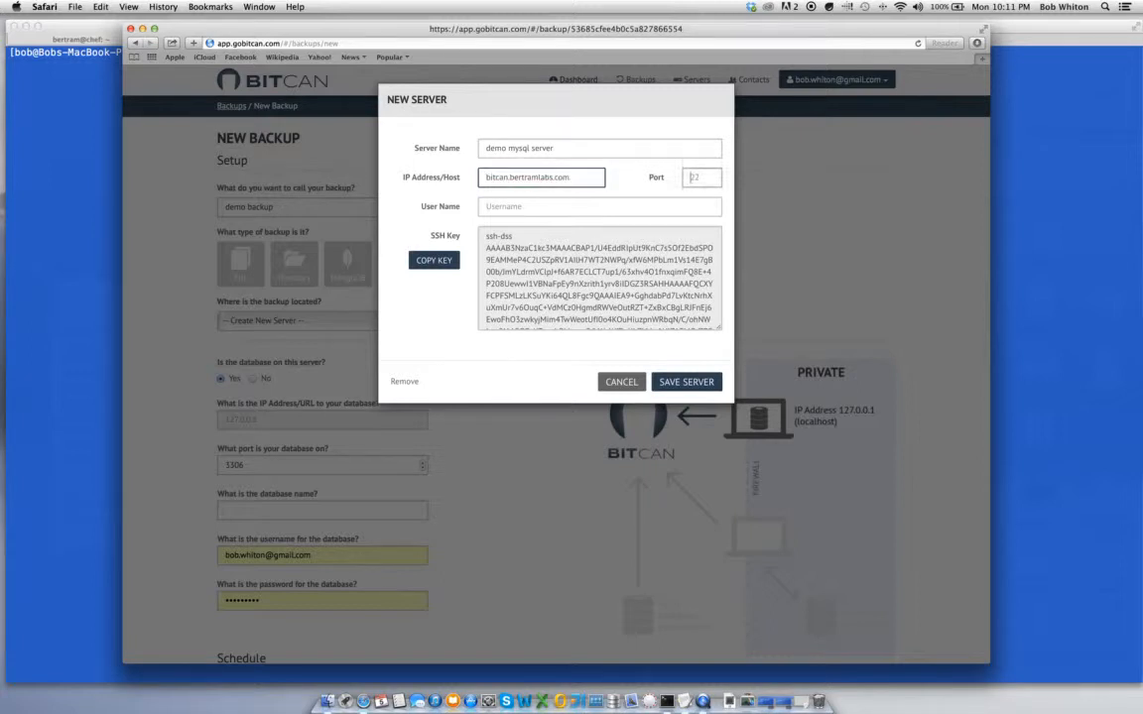
key("Tab")
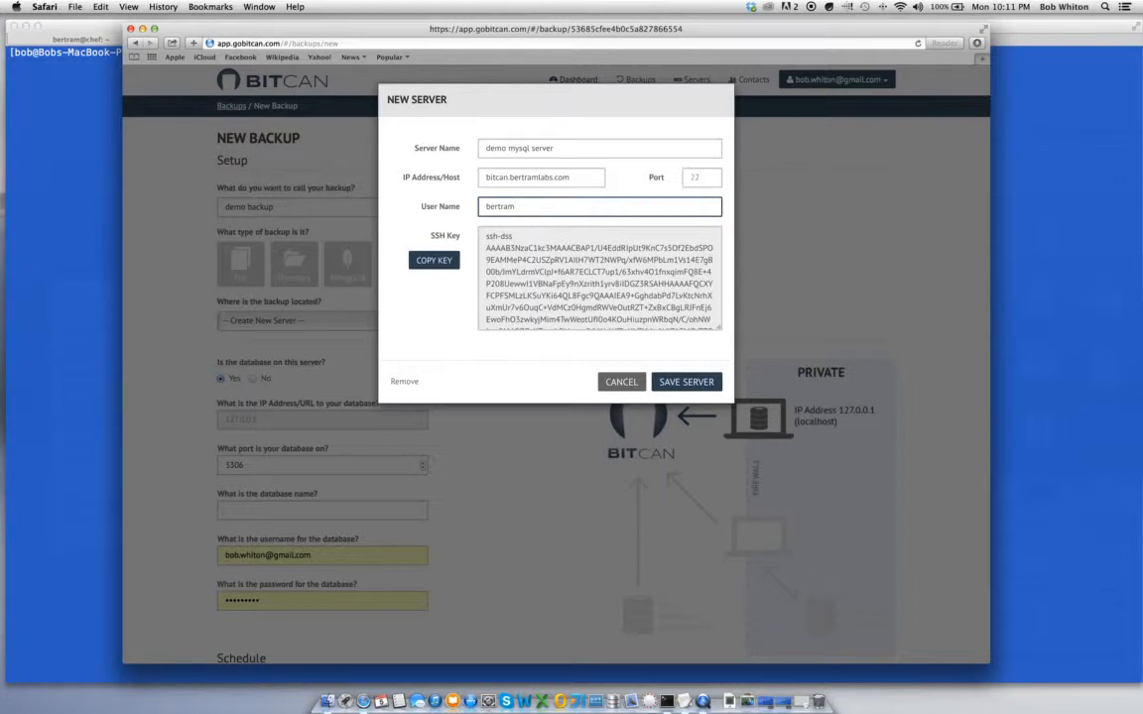
Copy the new server's SSH key and switch to Terminal
scroll(547, 274, "down", 5)
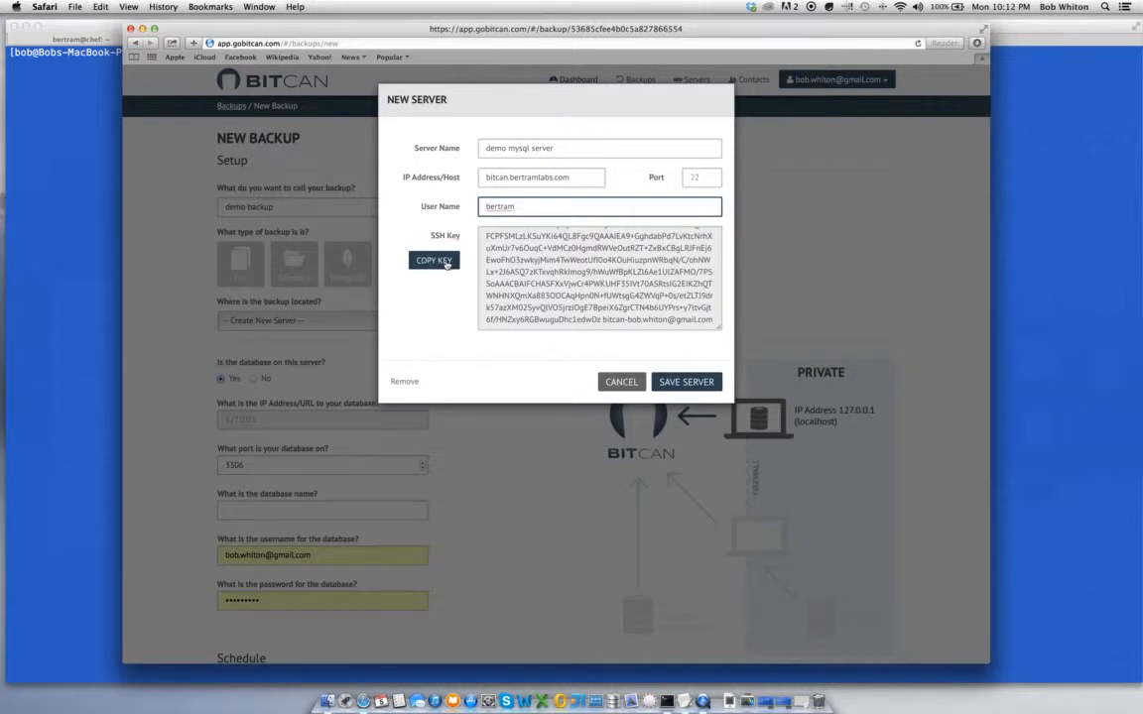
left_click(446, 263)
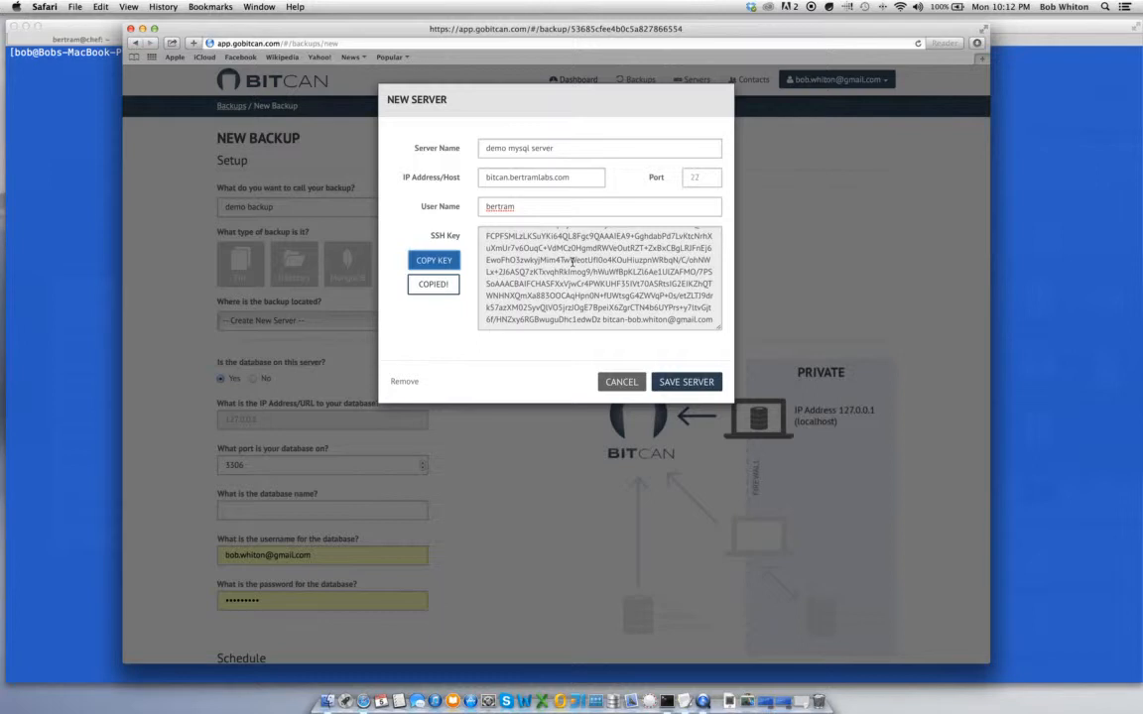
key("super+Tab")
key("super+Tab")
Log in to the remote server by rerunning the earlier ssh command
type("clear")
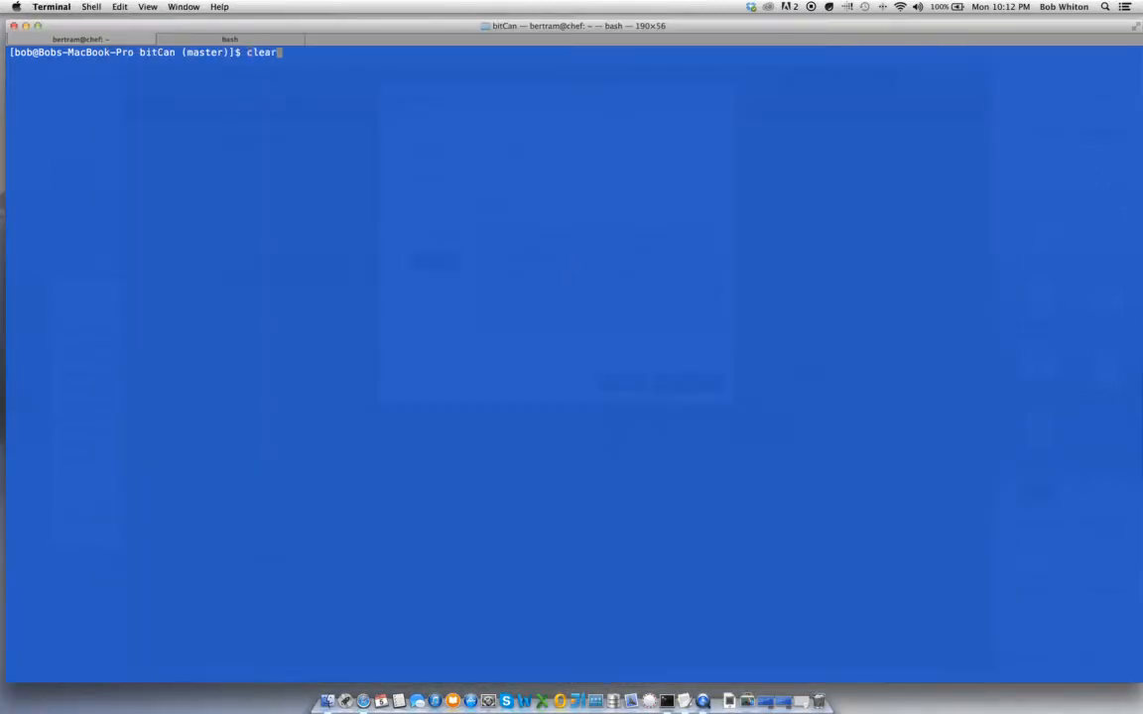
key("Up")
key("Return")
Append the copied SSH key to ~/.ssh/authorized_keys in vi and save the file
type("vi ~/")
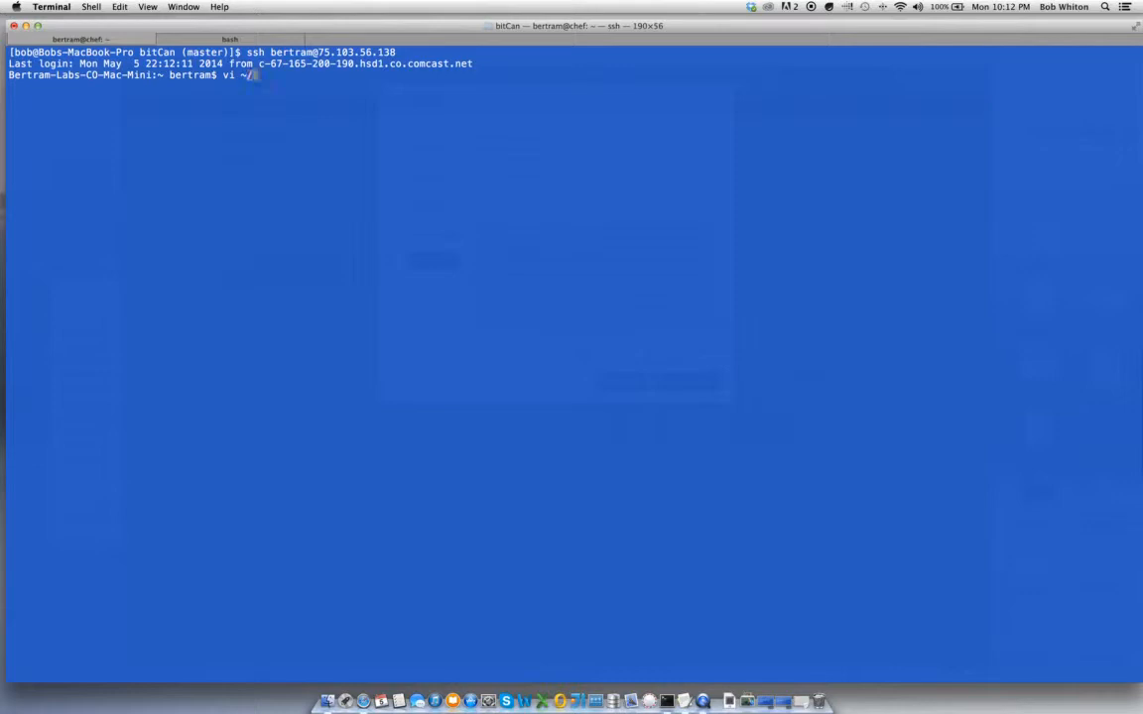
type(".ssh/au")
key("Tab")
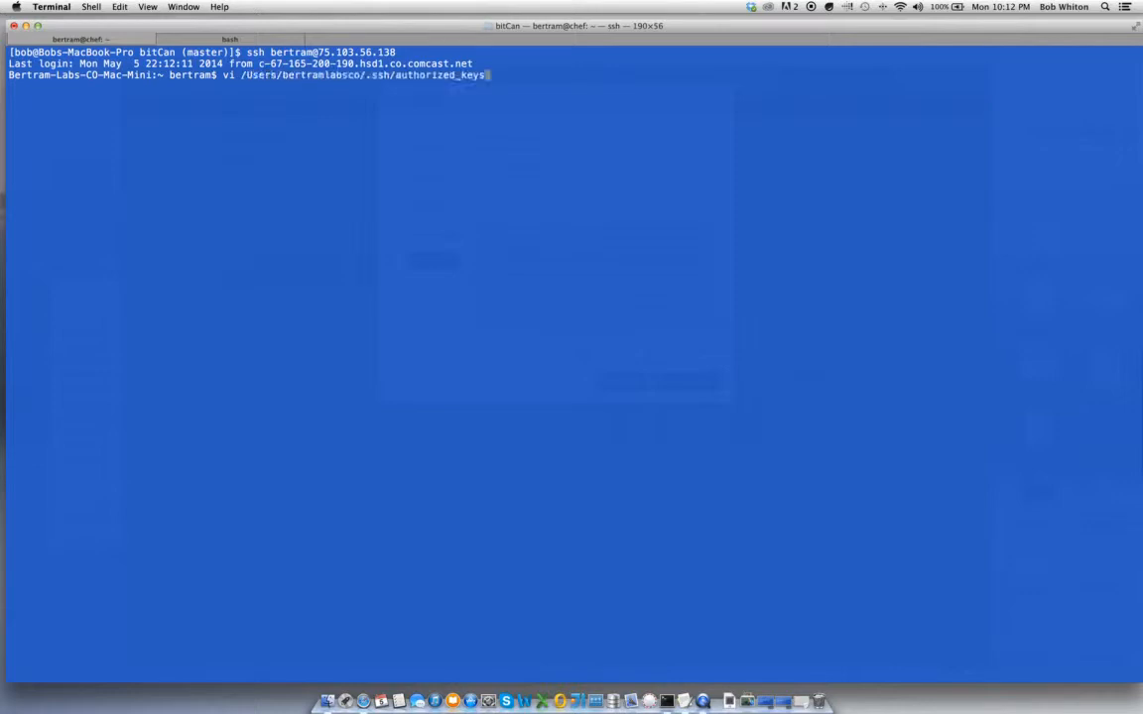
key("Return")
key("shift+g")
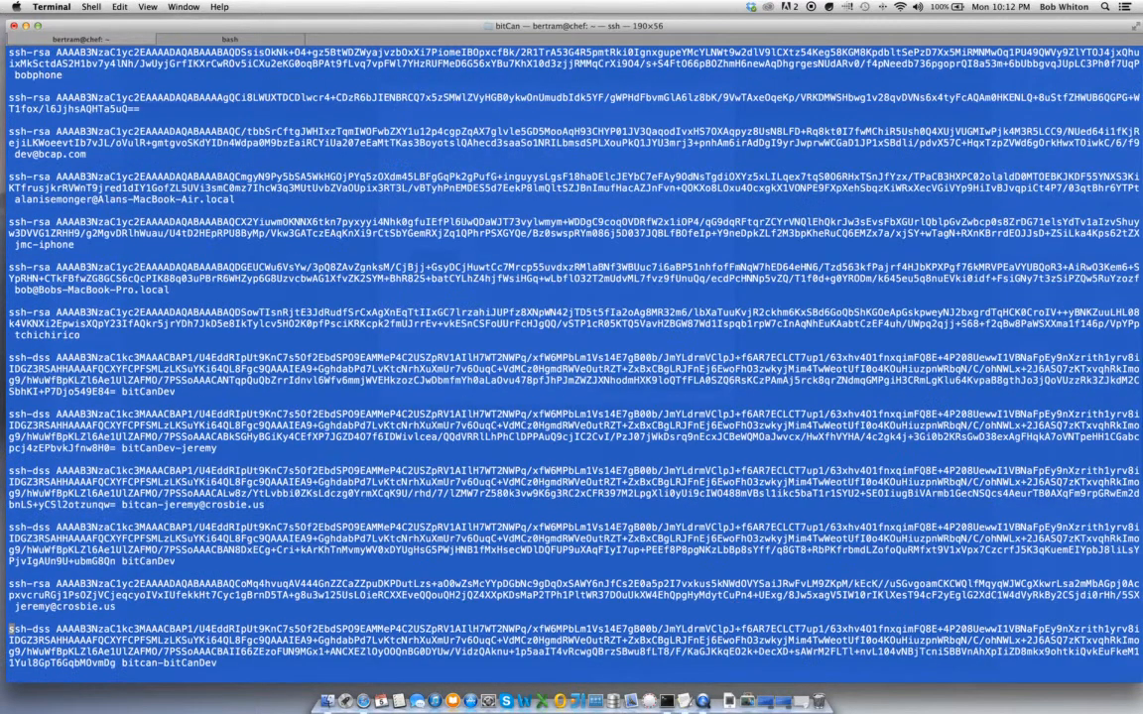
key("o")
key("super+v")
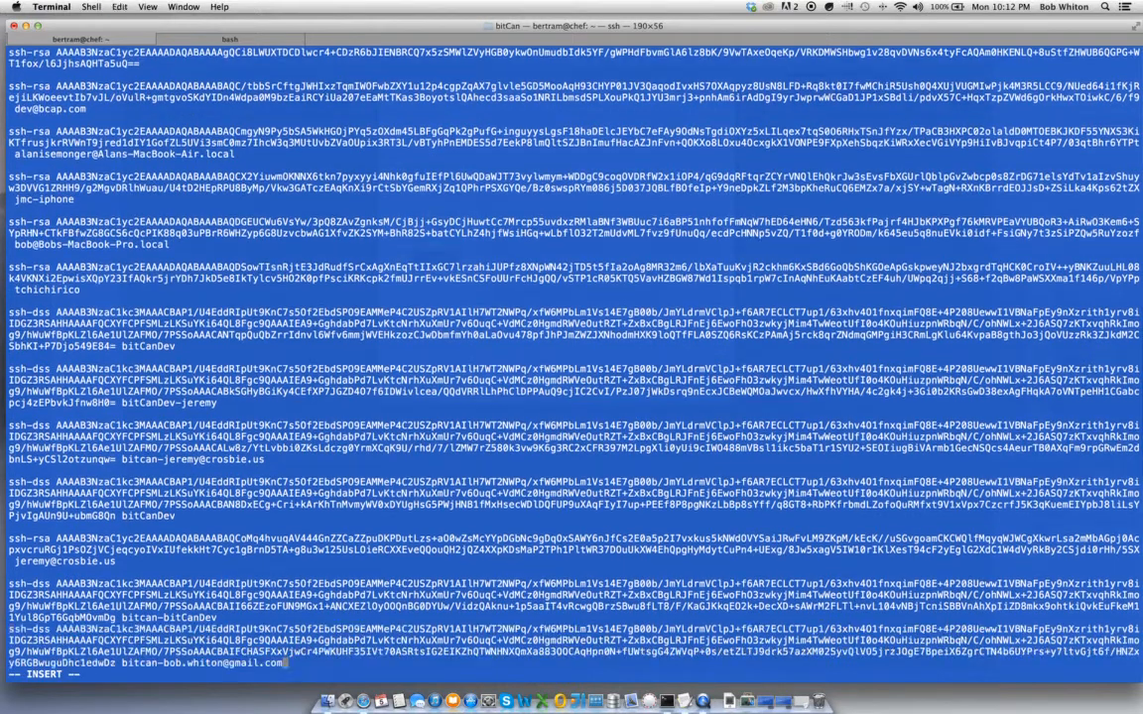
key("Escape")
type(":wq")
key("Return")
key("super+Tab")
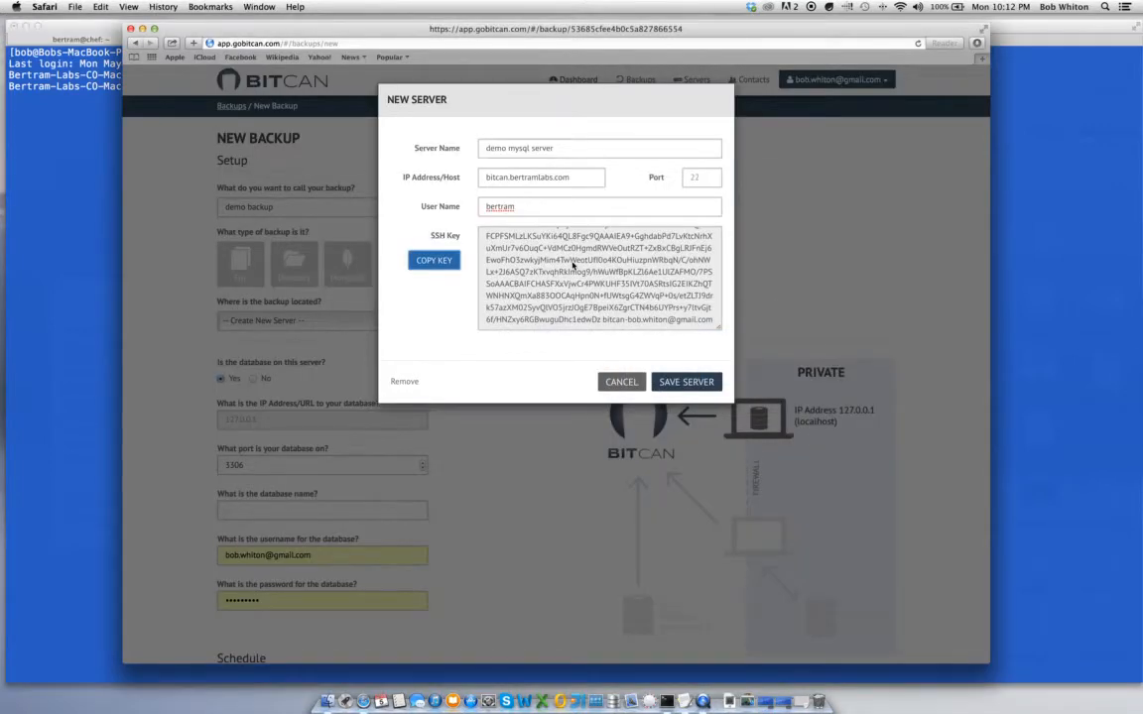
Save the new server and keep 'demo mysql server' as the backup location
left_click(681, 386)
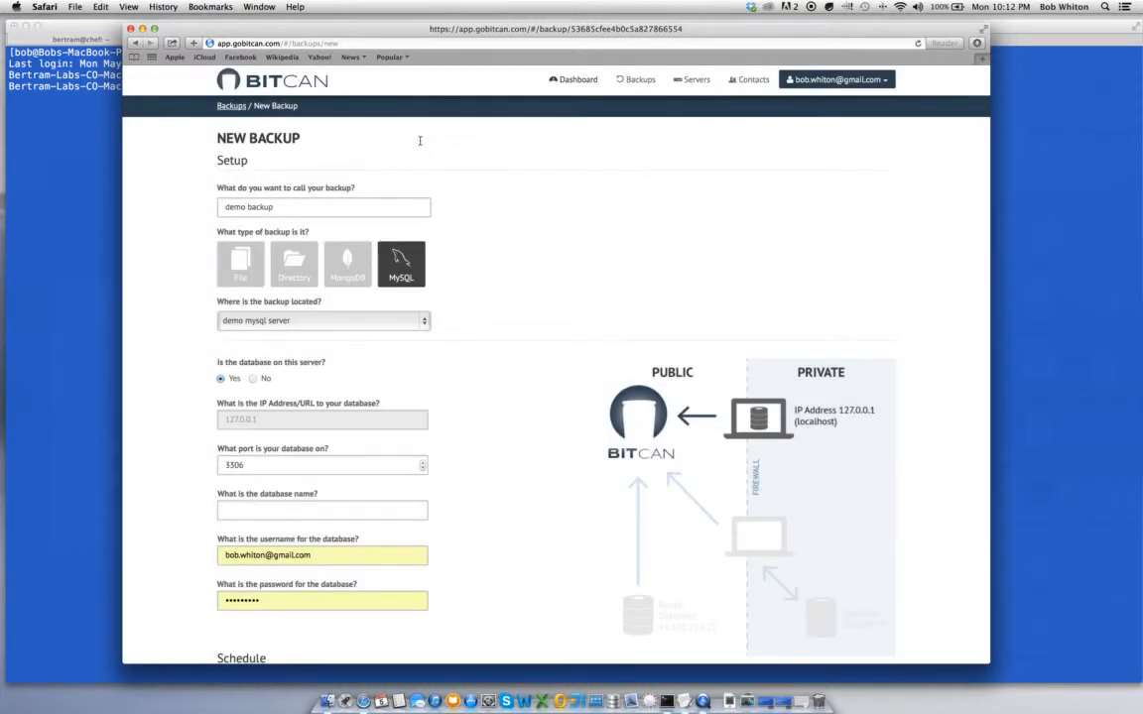
scroll(469, 287, "down", 1)
scroll(469, 286, "down", 2)
left_click(366, 268)
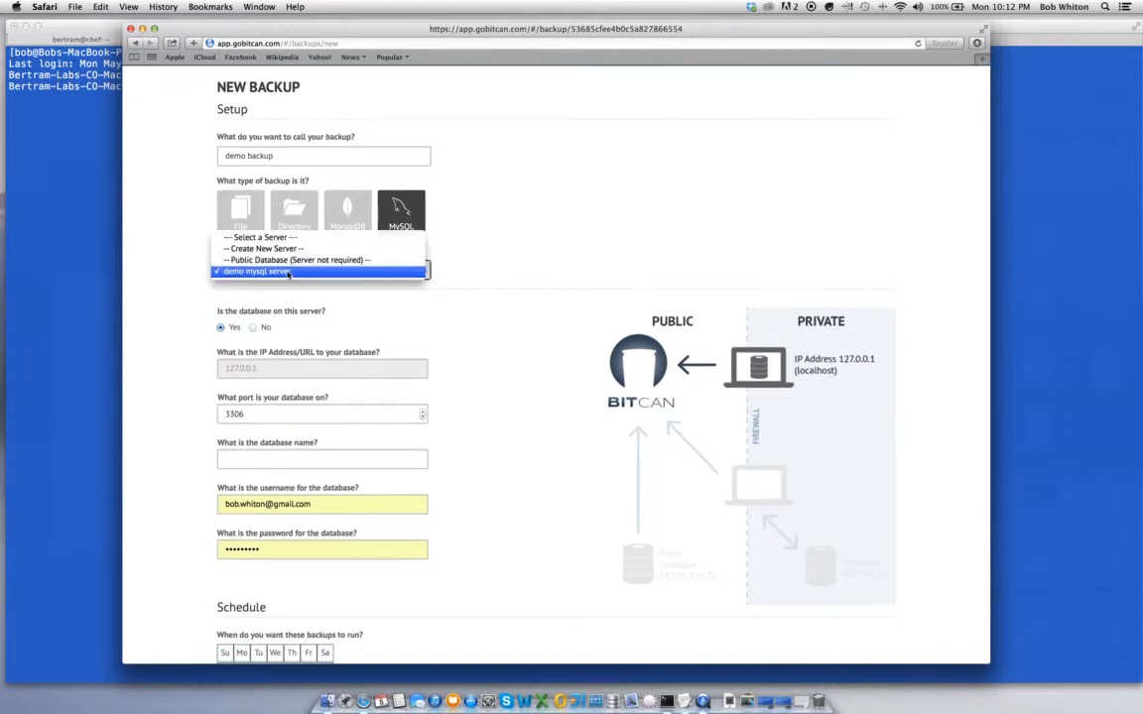
left_click(462, 288)
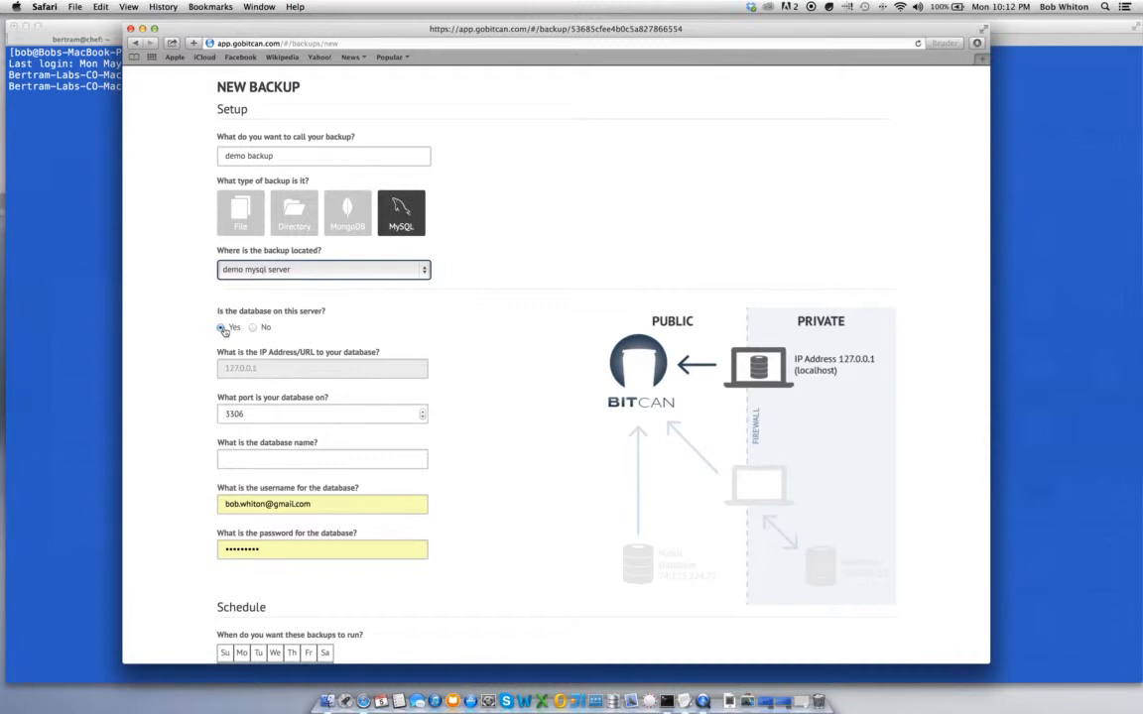
Mark the database as located on this server (127.0.0.1, port 3306)
left_click(255, 329)
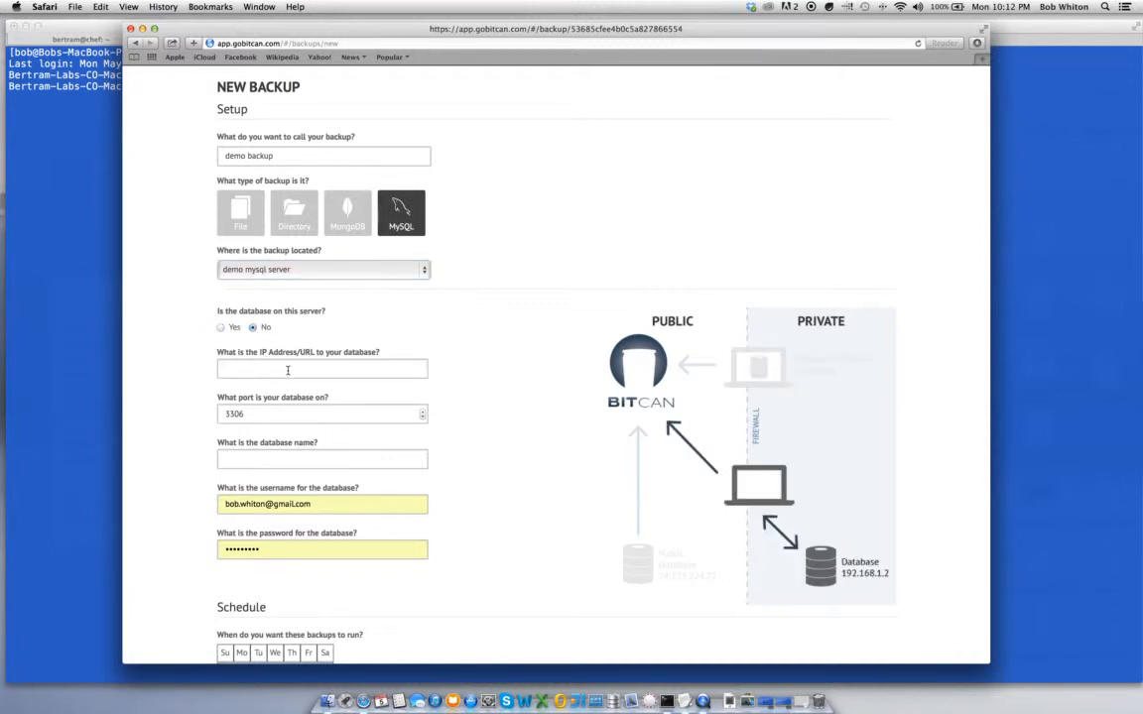
left_click(220, 328)
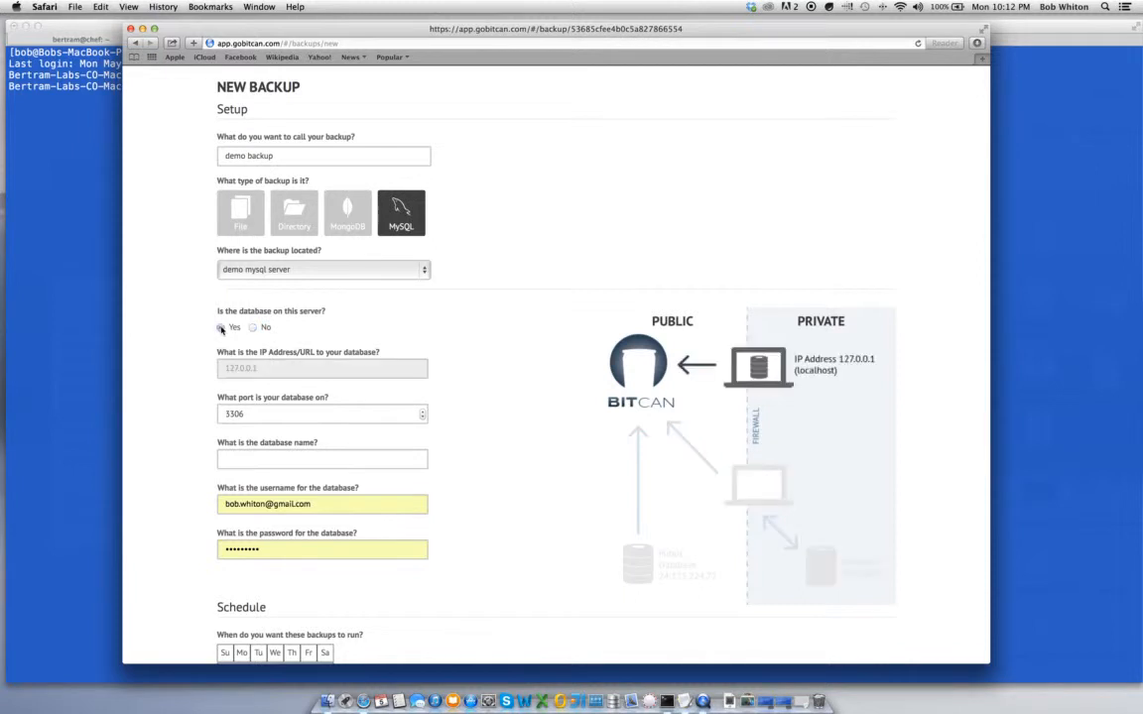
left_click(273, 459)
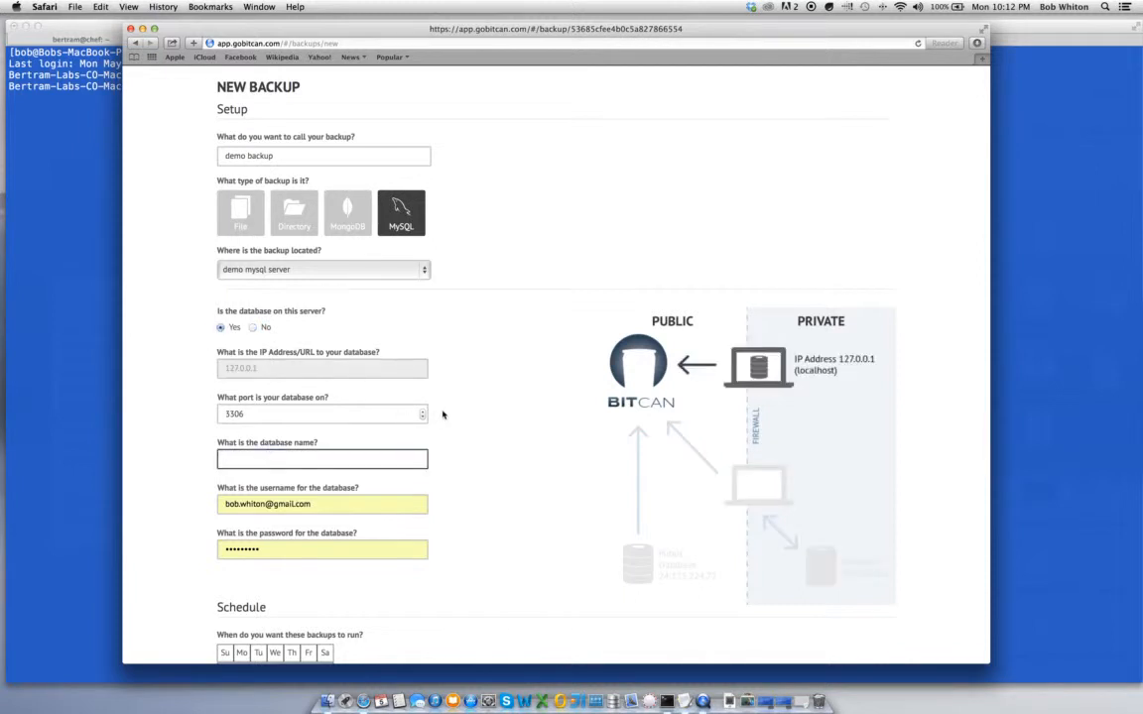
Set the database to bitcan_production with user bitcan and its password
scroll(443, 415, "down", 2)
scroll(443, 415, "down", 1)
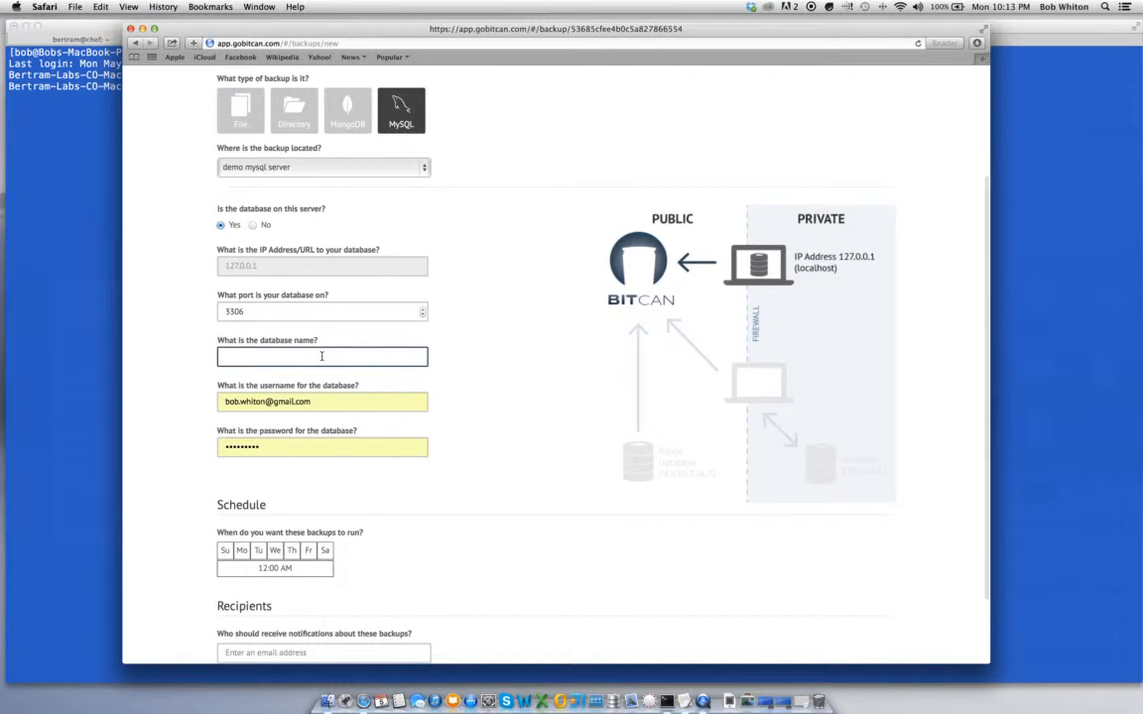
type("bitcan_p")
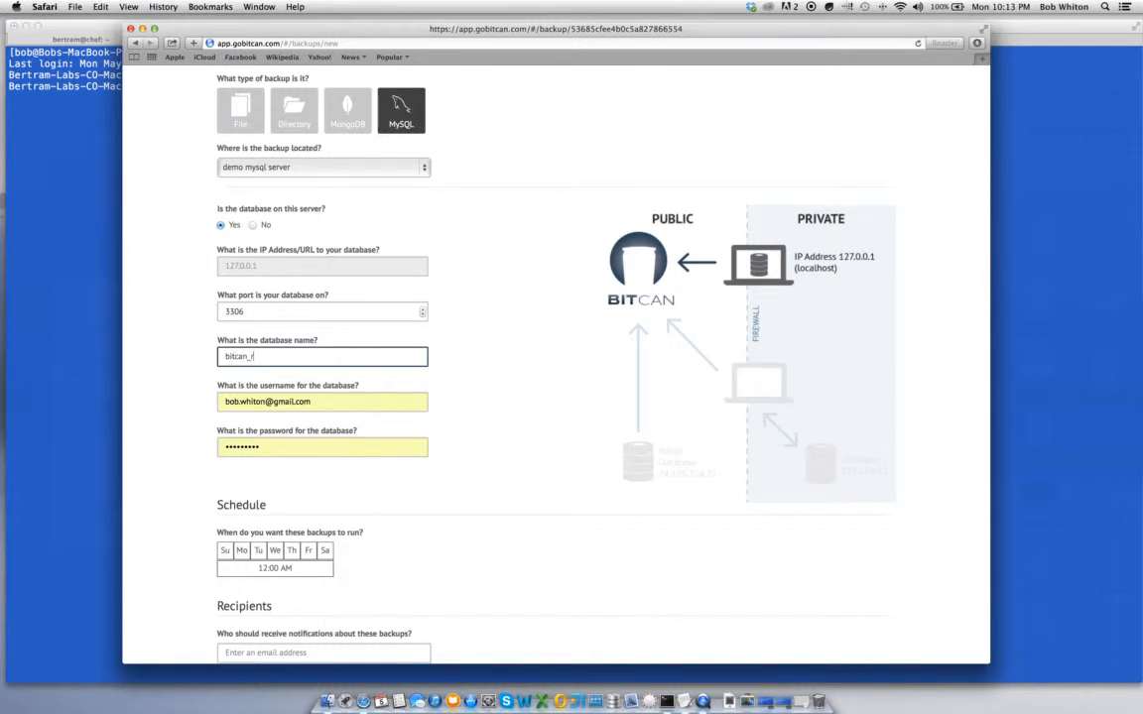
type("roduction")
key("Tab")
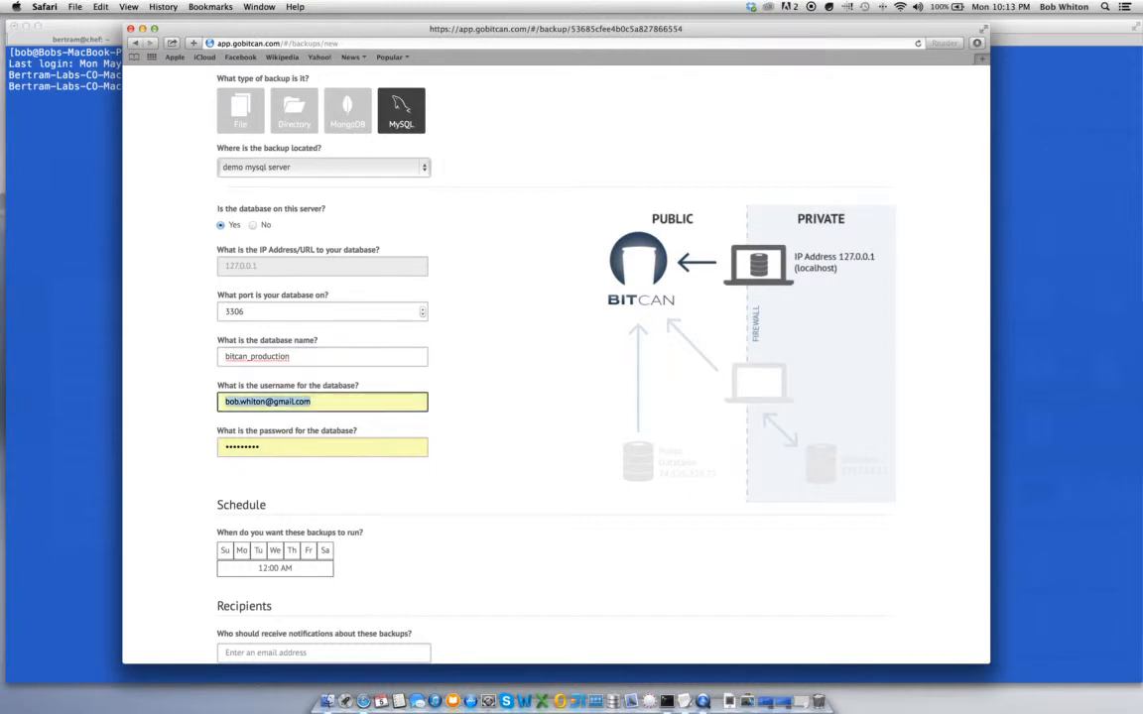
type("bitcan")
key("Tab")
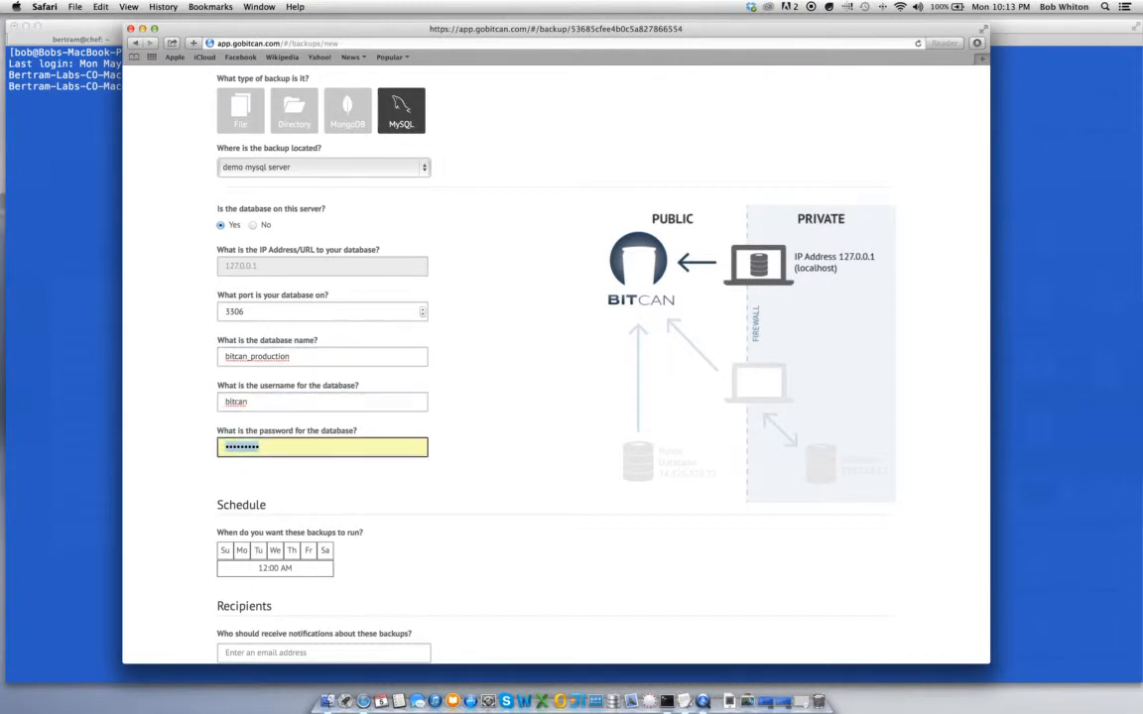
type("••••••••")
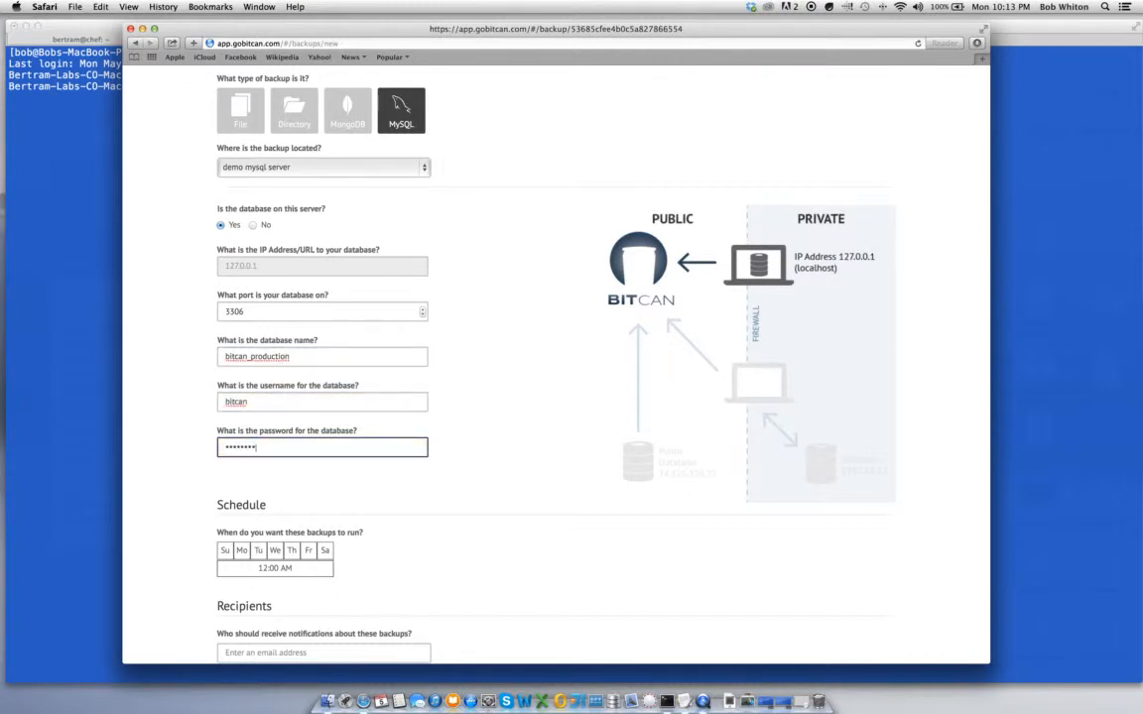
Schedule the backup to run on Thursdays at 1:00 AM
scroll(423, 355, "down", 3)
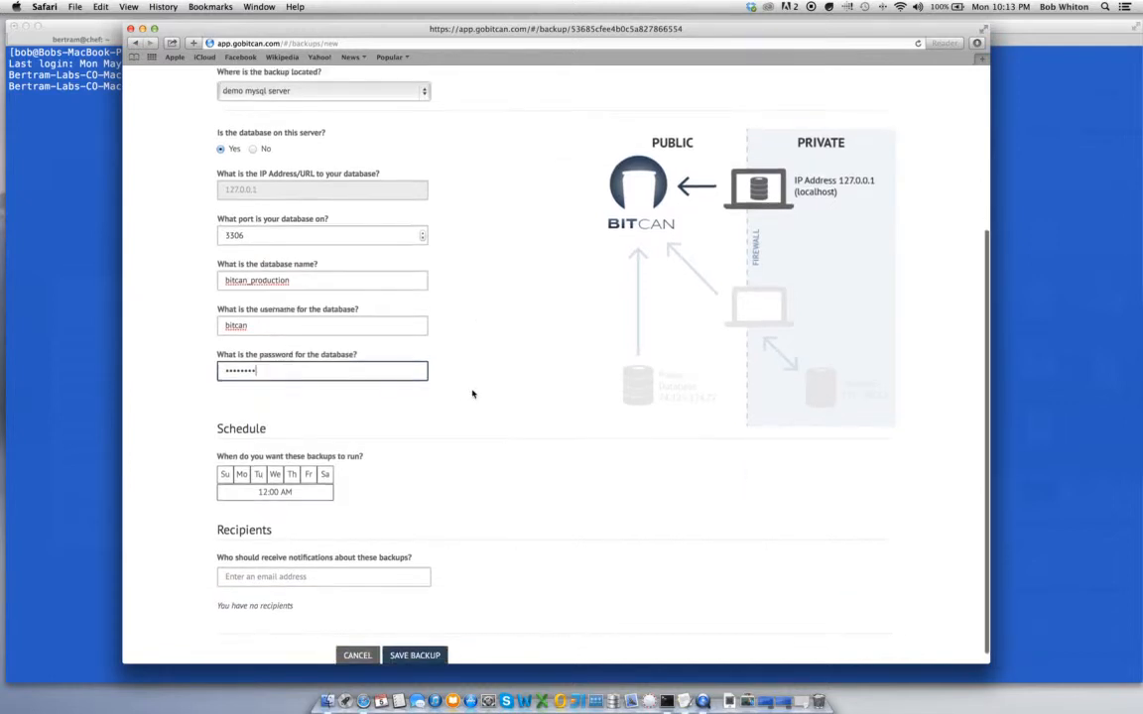
left_click(291, 475)
left_click(266, 492)
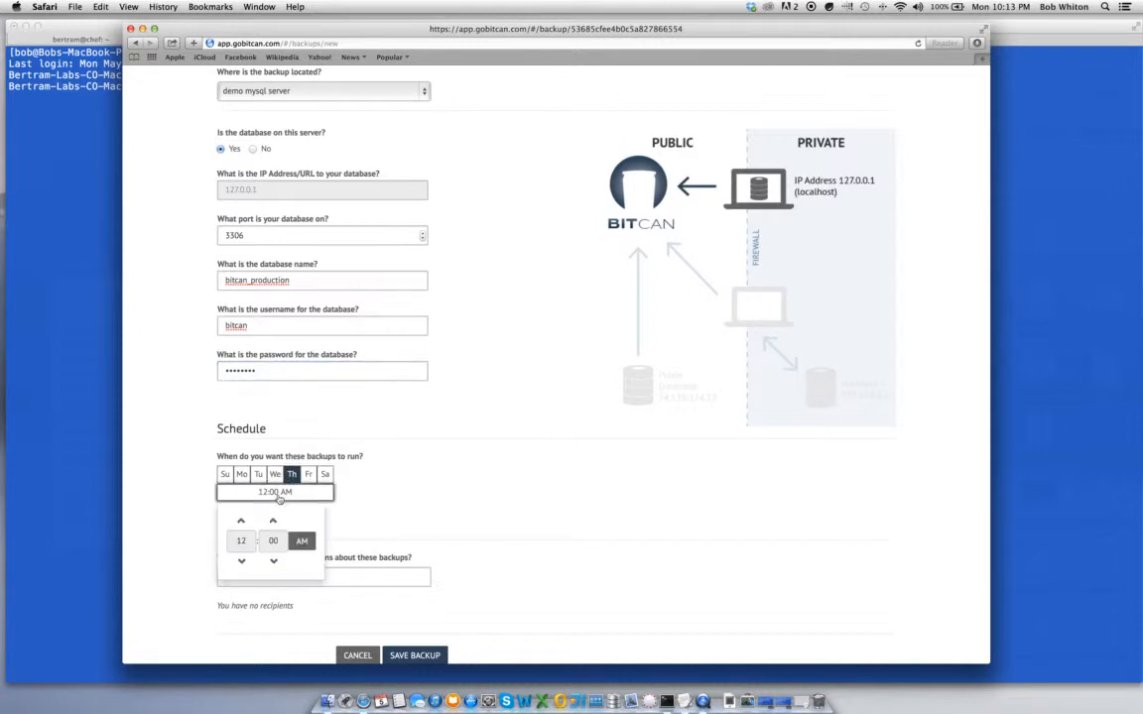
left_click(241, 521)
left_click(391, 510)
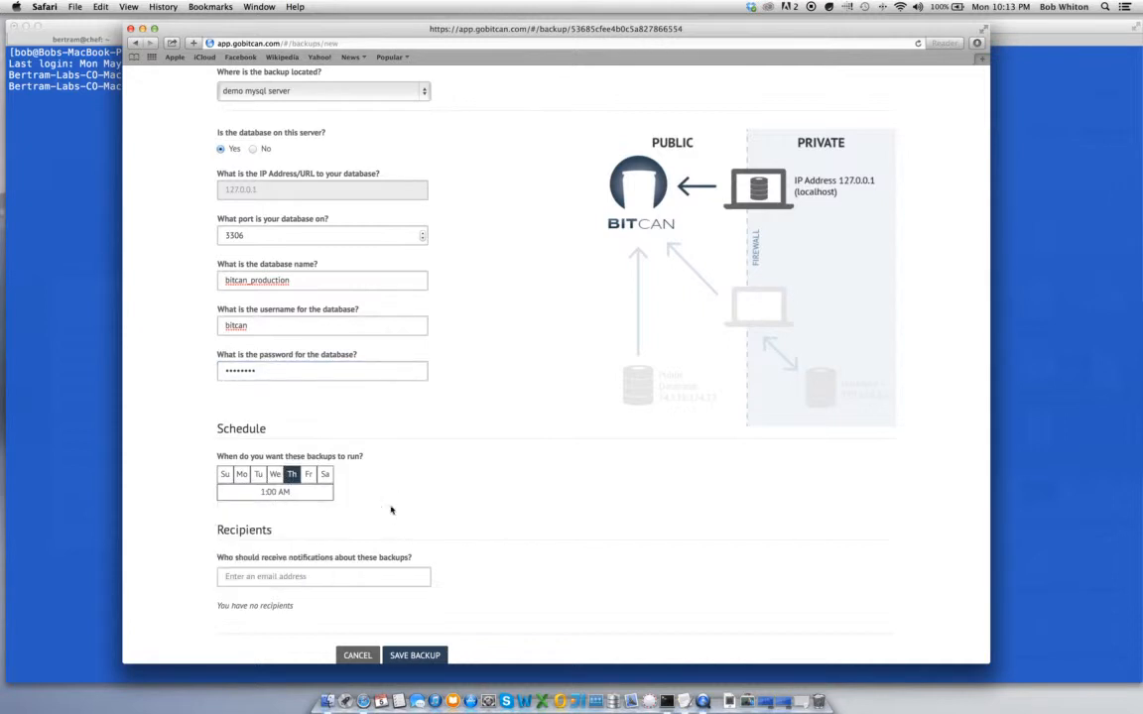
Add a notification recipient's e-mail address
scroll(391, 510, "down", 1)
left_click(312, 567)
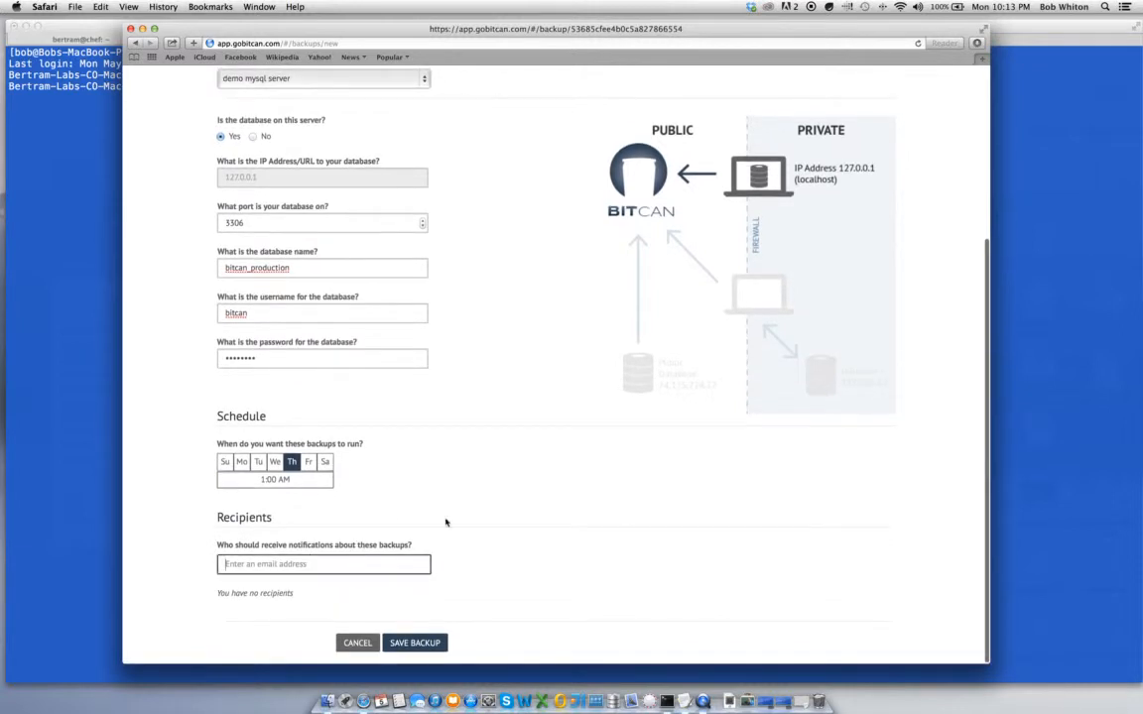
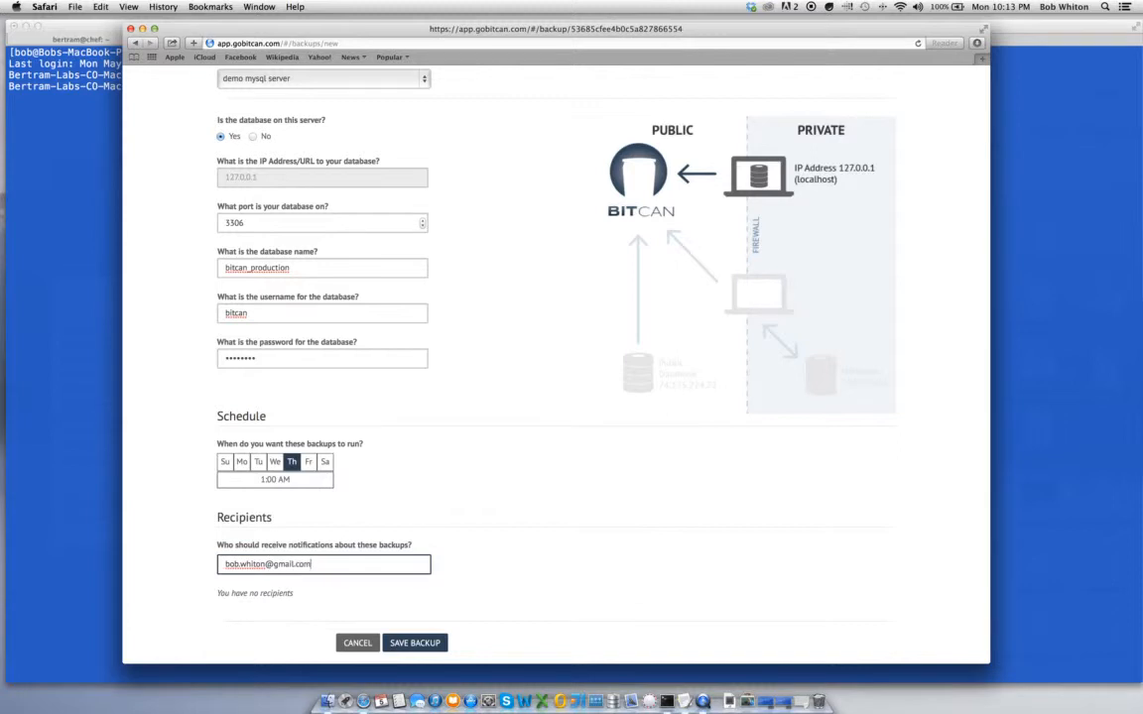
key("Return")
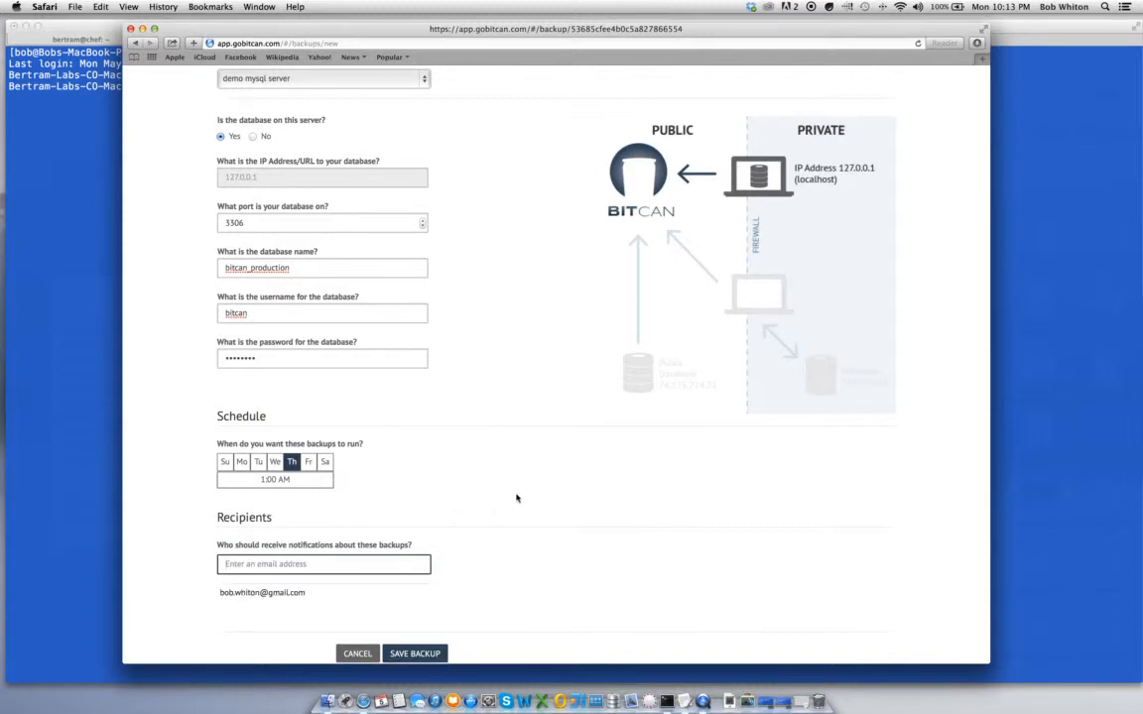
scroll(518, 496, "down", 1)
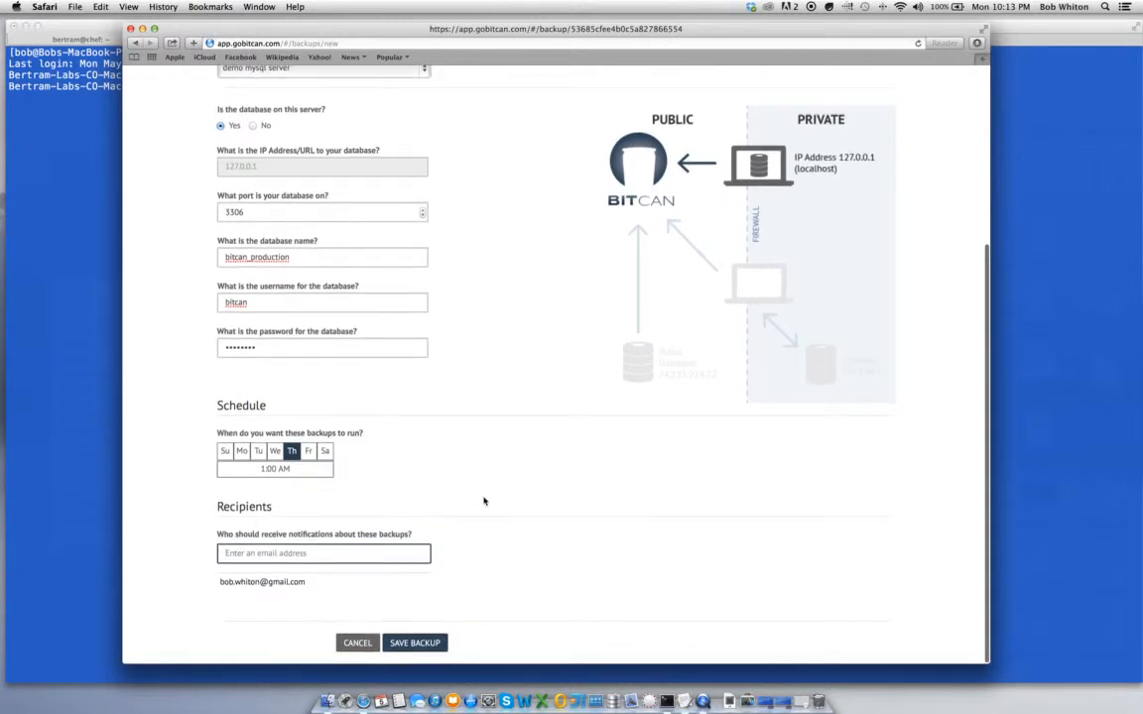
Save demo backup, run it immediately via Backup Now, and view the dashboard
left_click(413, 644)
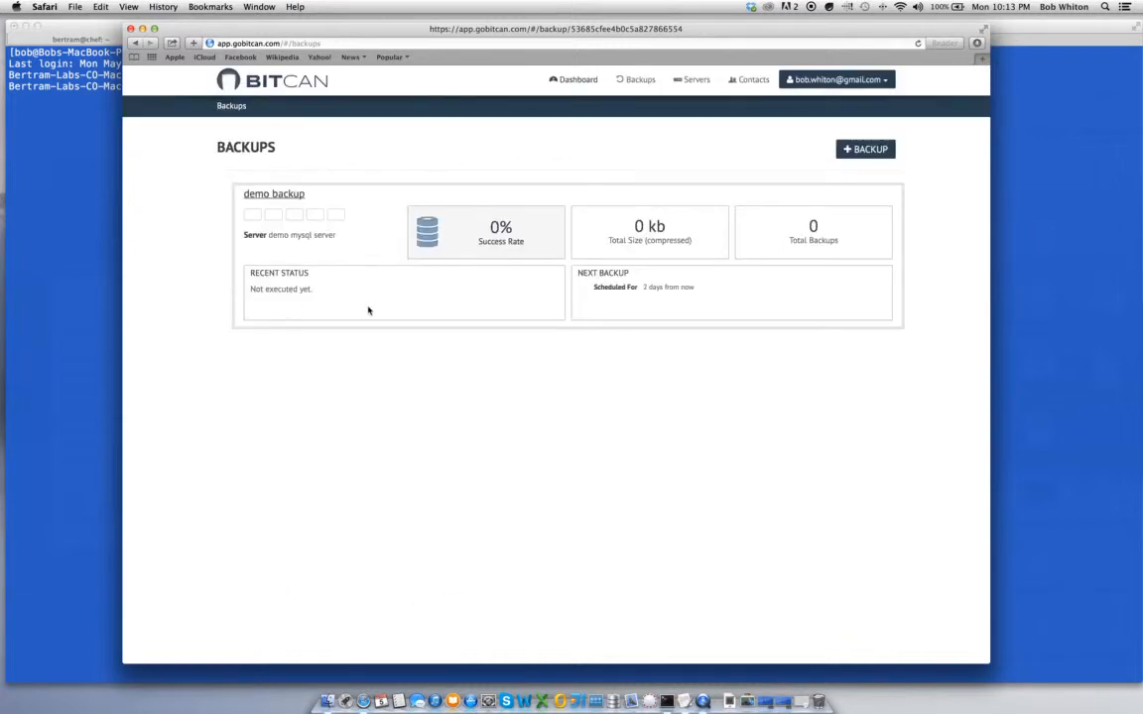
left_click(295, 197)
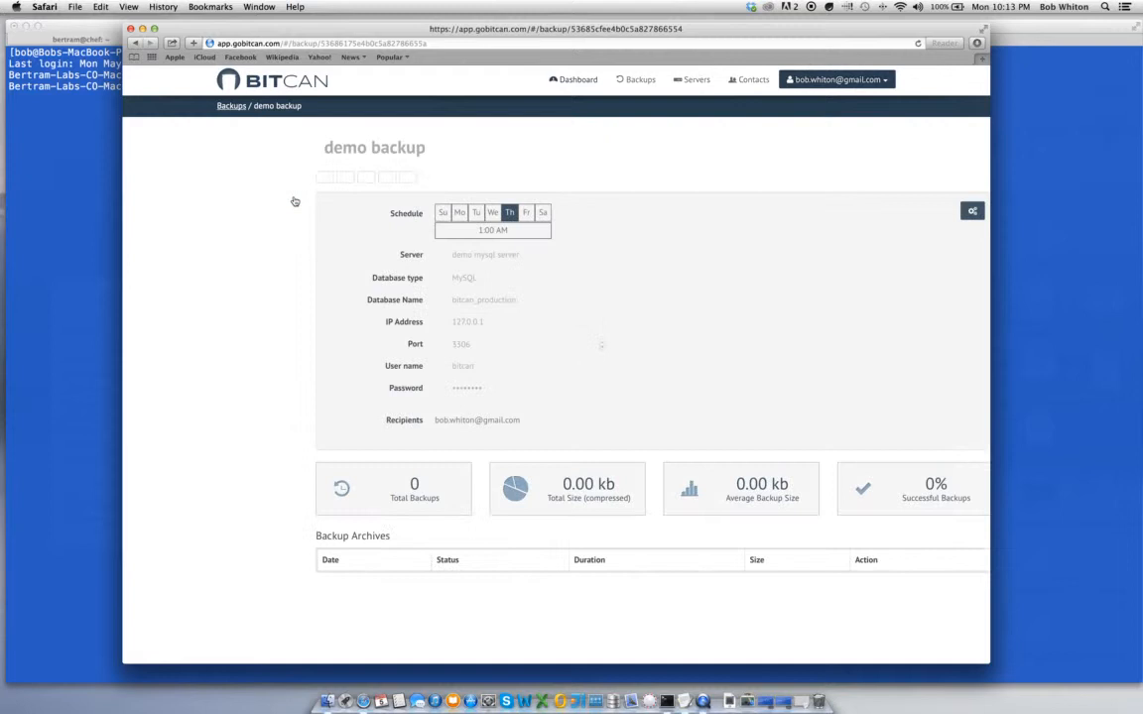
left_click(873, 210)
left_click(853, 248)
left_click(569, 82)
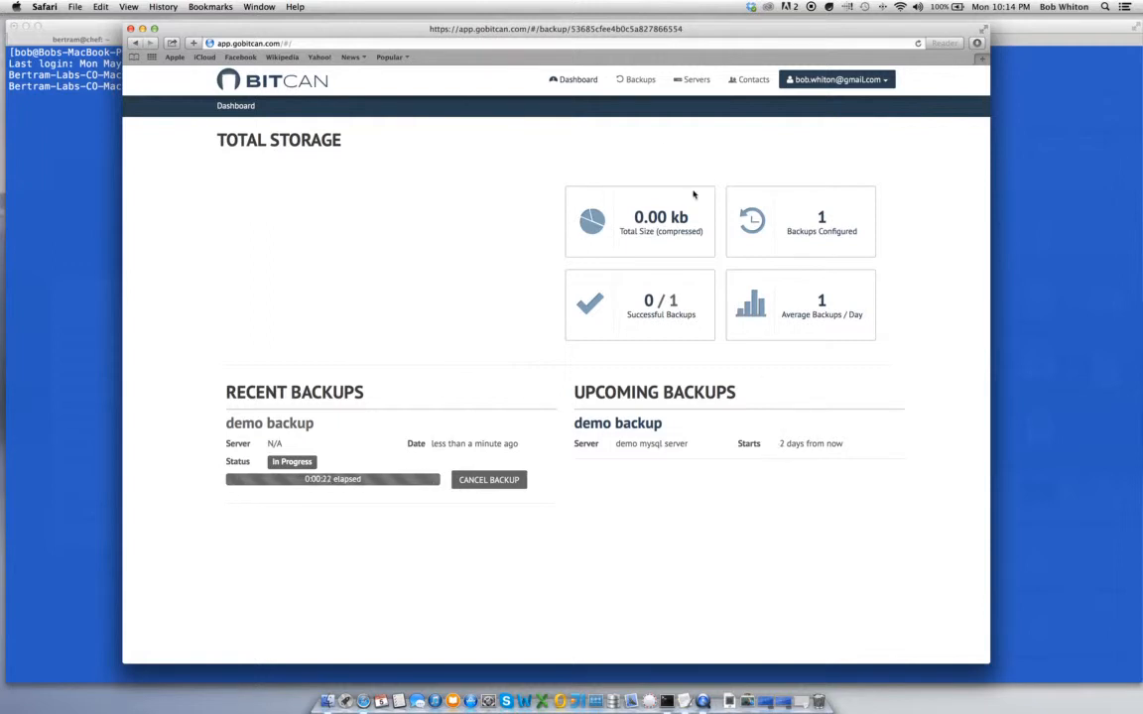
Open the Backups list to check the running demo backup's status
left_click(621, 83)
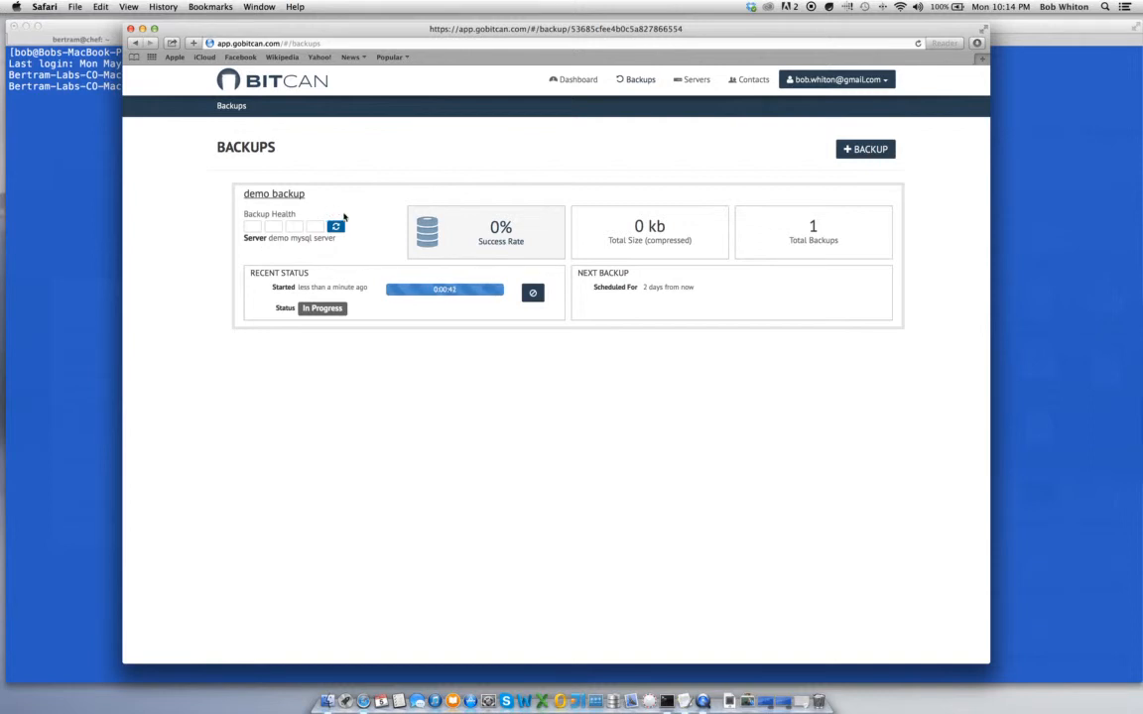
mouse_move(336, 228)
Open demo backup's details and bring up the download for its 1024.00 kb archive, then close it
left_click(277, 195)
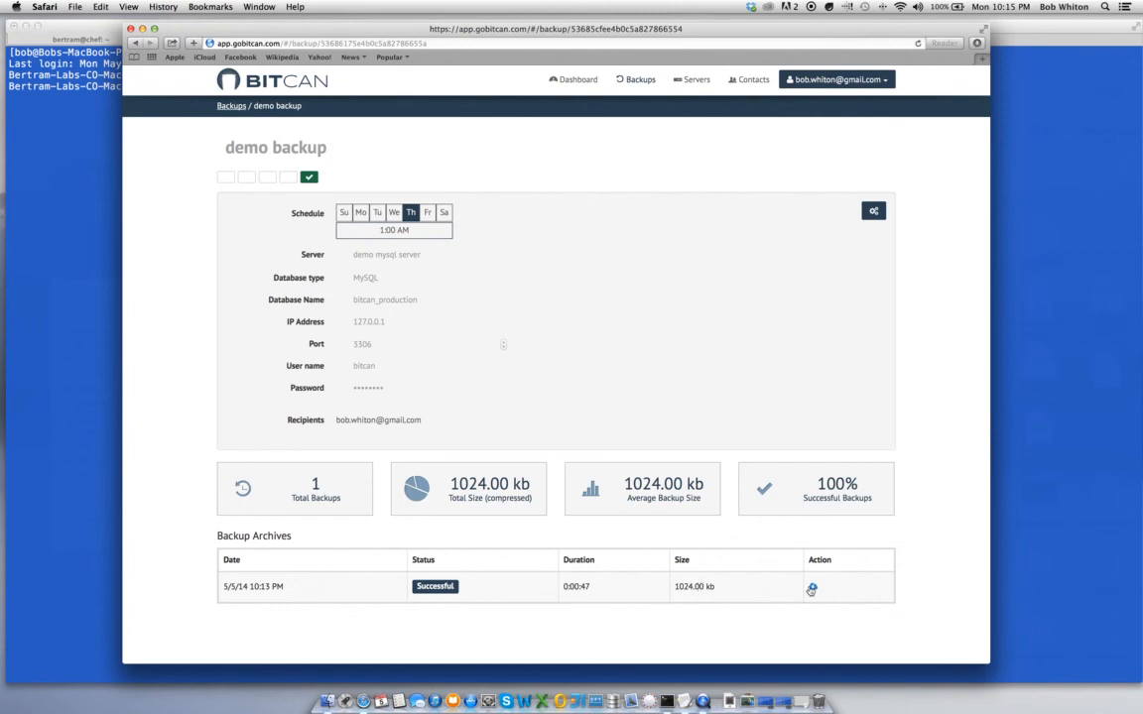
left_click(813, 588)
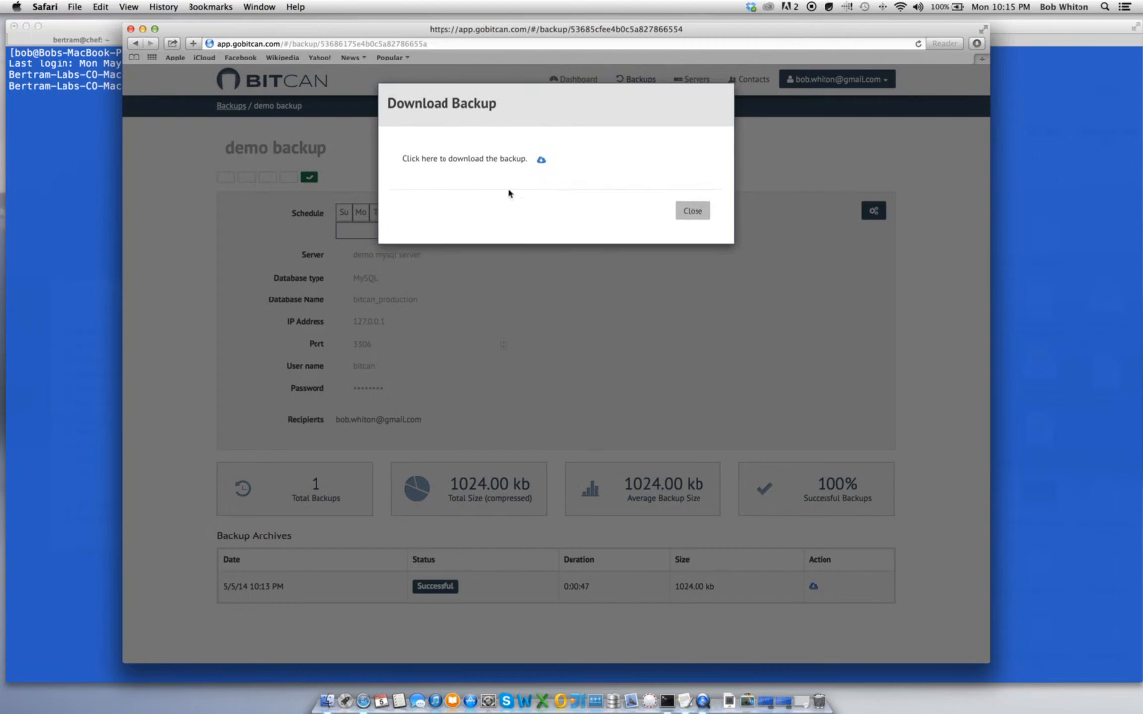
left_click(690, 211)
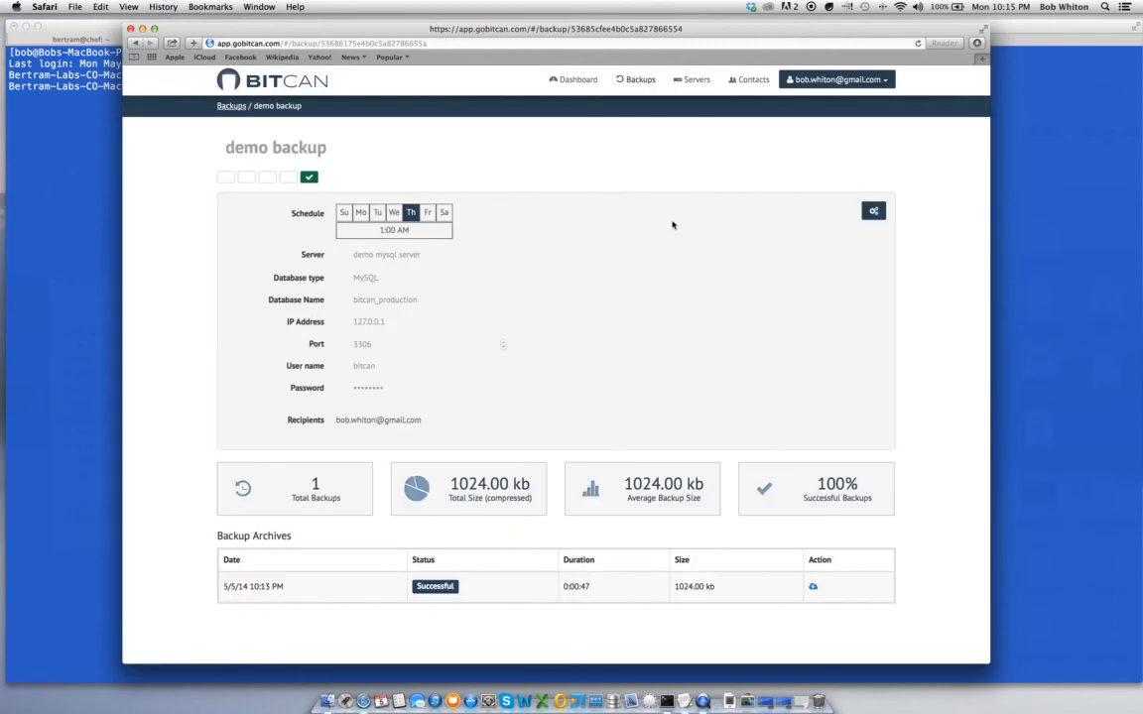